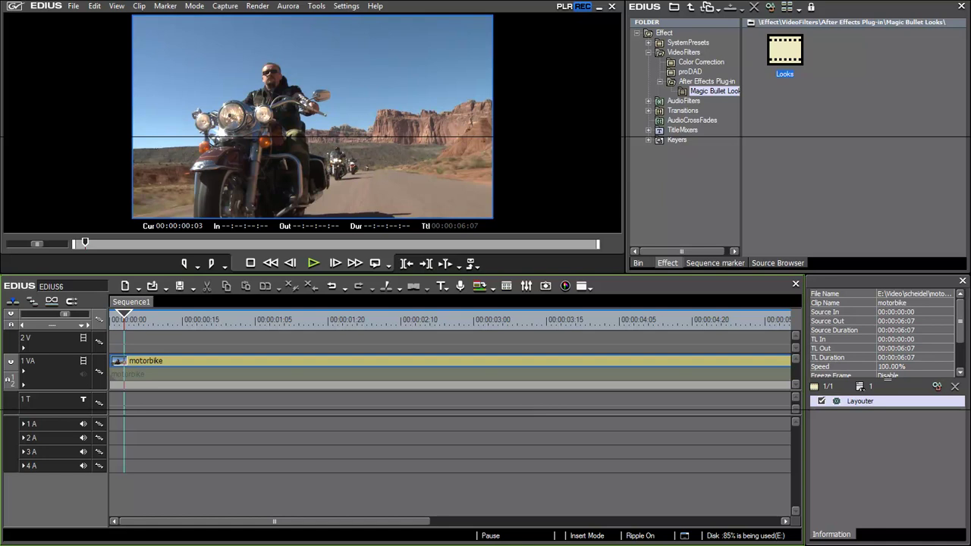
# - Locate the MBLooks plug-in folder under C:\Program Files (x86)\Adobe\Common\Plug-ins\CS4\MediaCore
pyautogui.press('super+e')
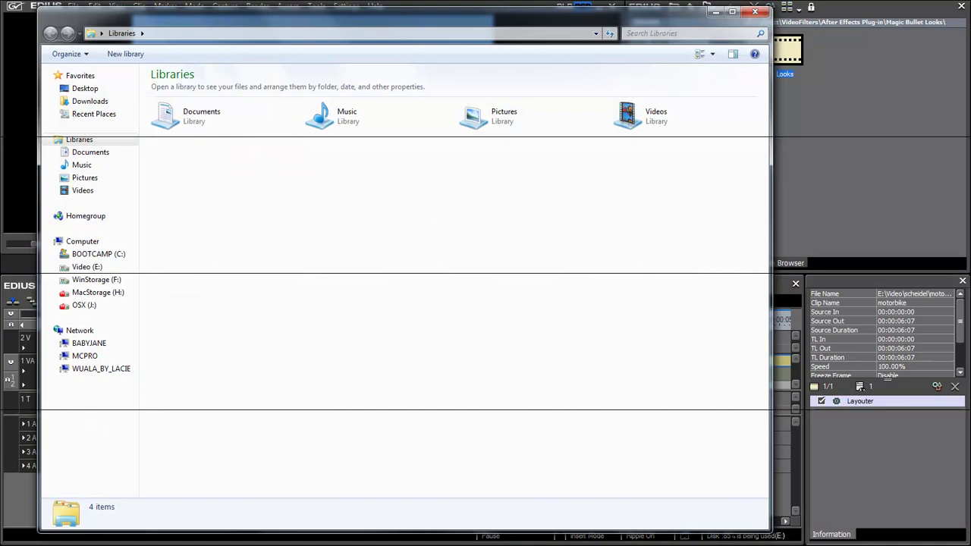
pyautogui.click(98, 255)
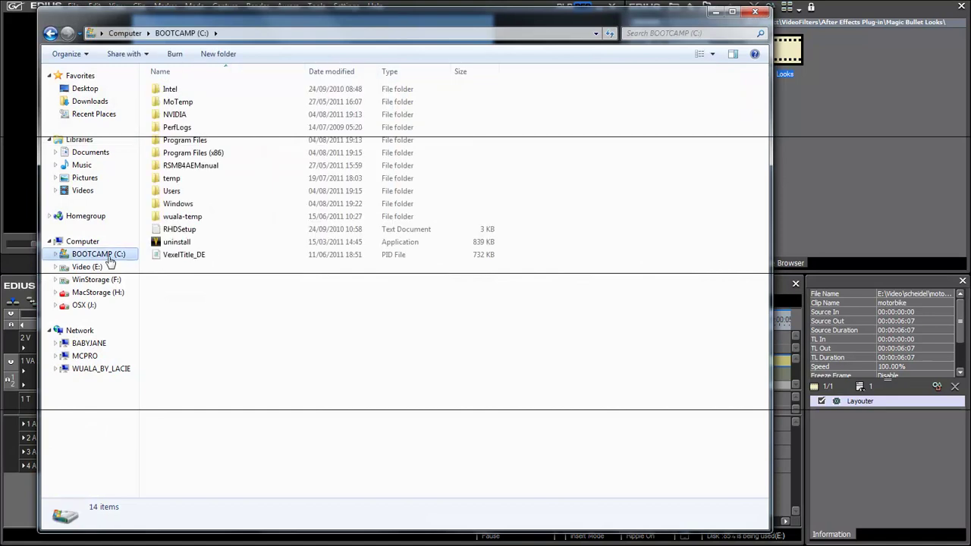
pyautogui.doubleClick(203, 154)
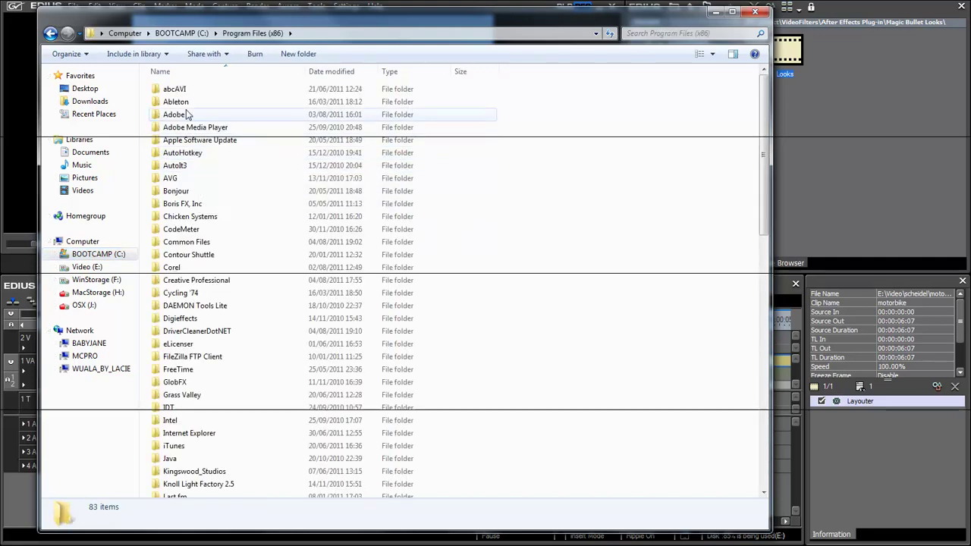
pyautogui.doubleClick(174, 114)
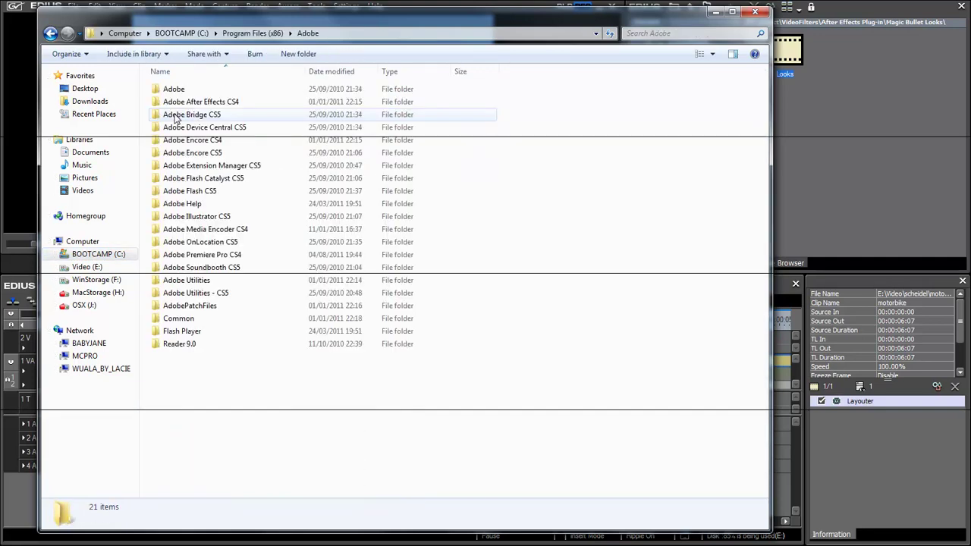
pyautogui.doubleClick(179, 320)
pyautogui.doubleClick(184, 98)
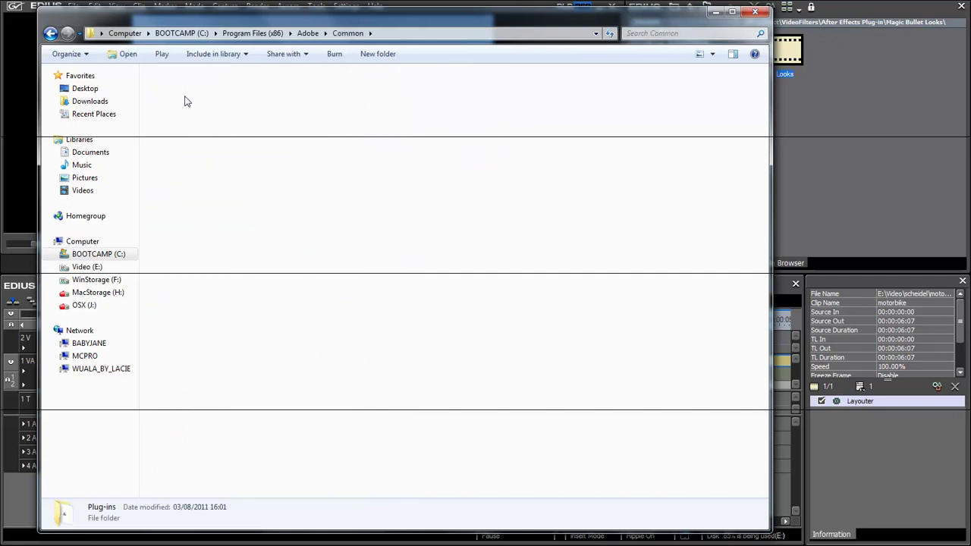
pyautogui.doubleClick(184, 87)
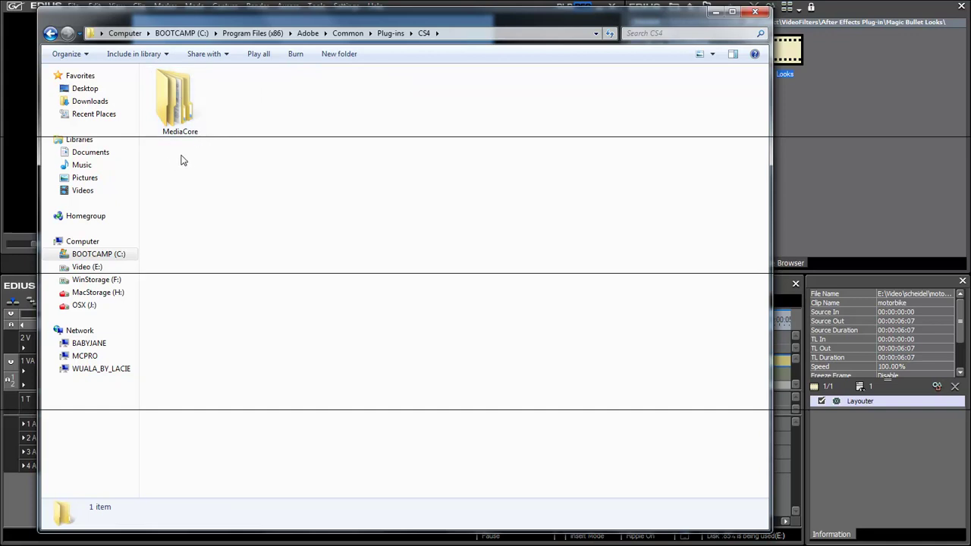
pyautogui.doubleClick(180, 103)
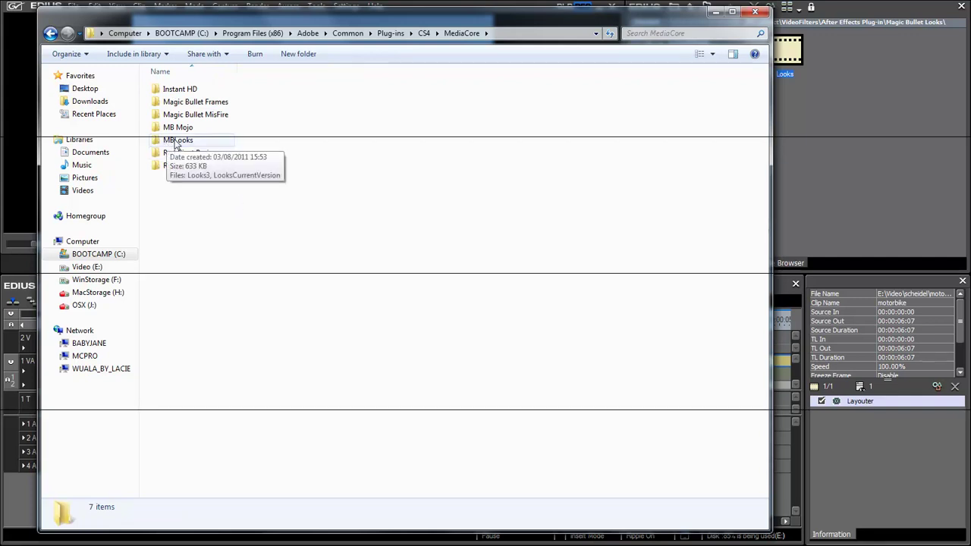
pyautogui.doubleClick(176, 144)
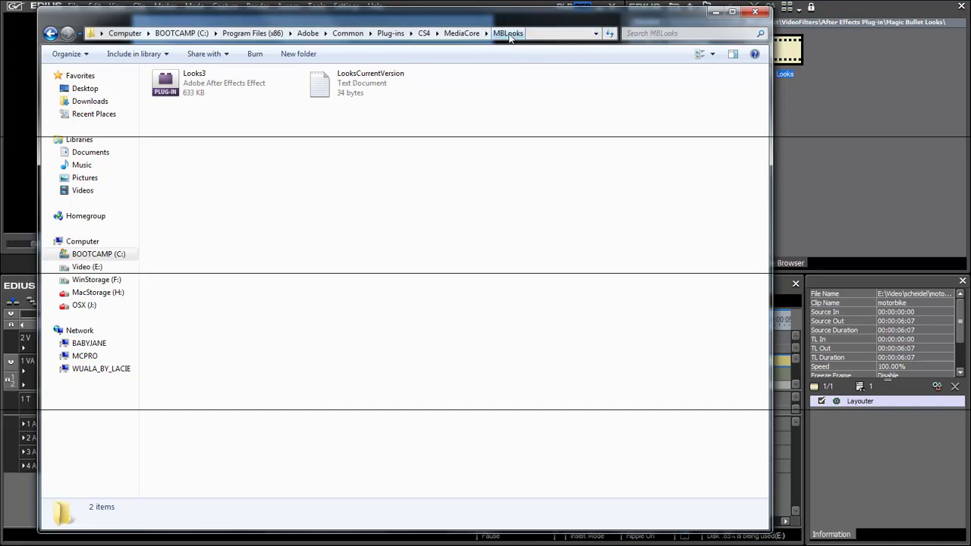
pyautogui.click(755, 11)
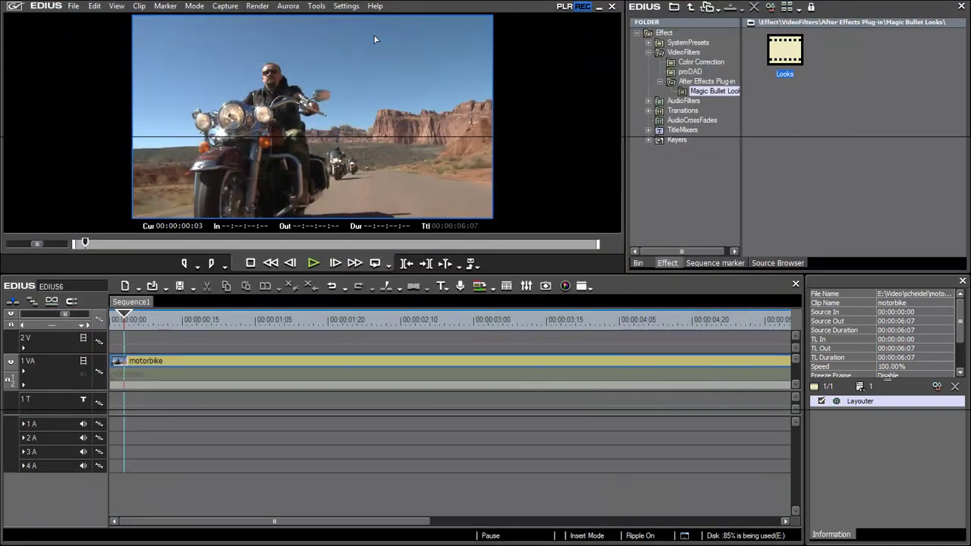
# - Review the After Effects plug-in search folders in System Settings, then close without changes
pyautogui.click(348, 6)
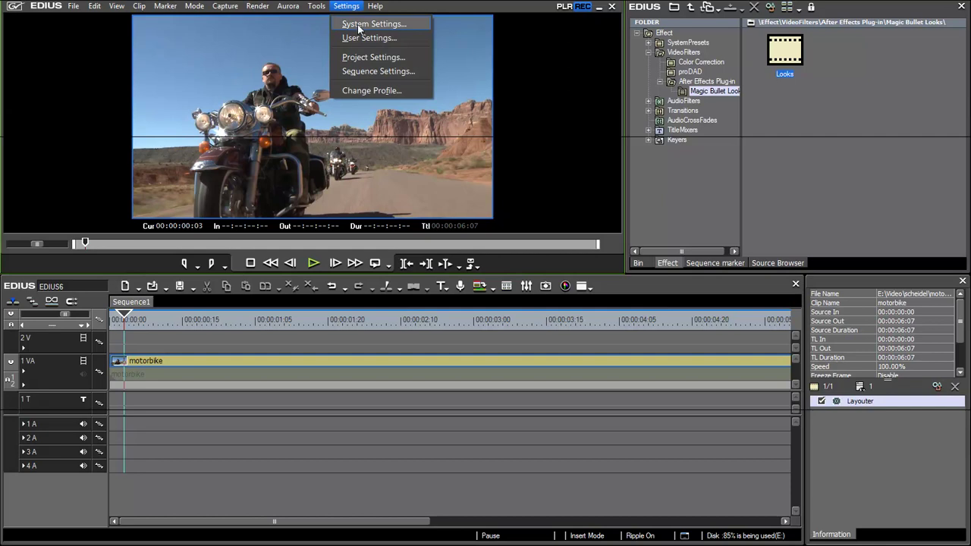
pyautogui.click(358, 25)
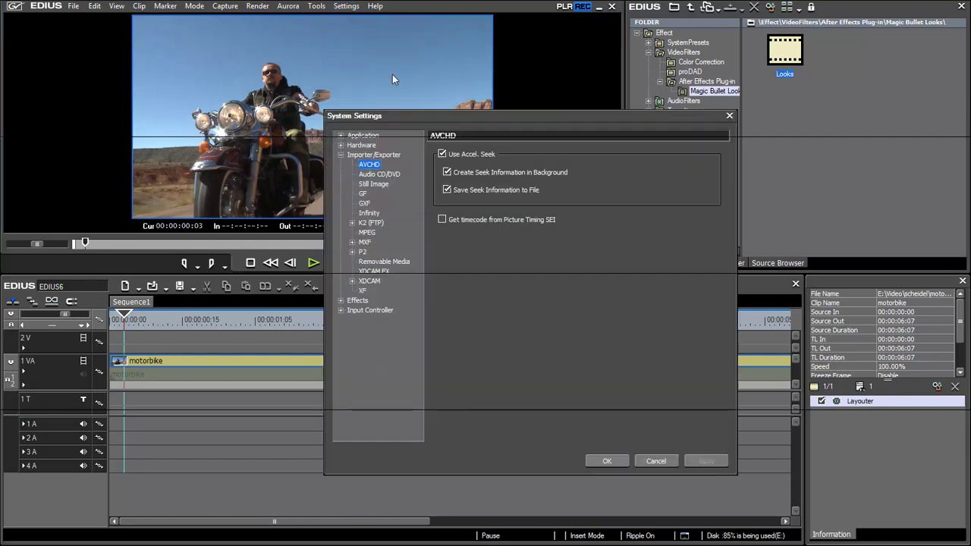
pyautogui.click(341, 155)
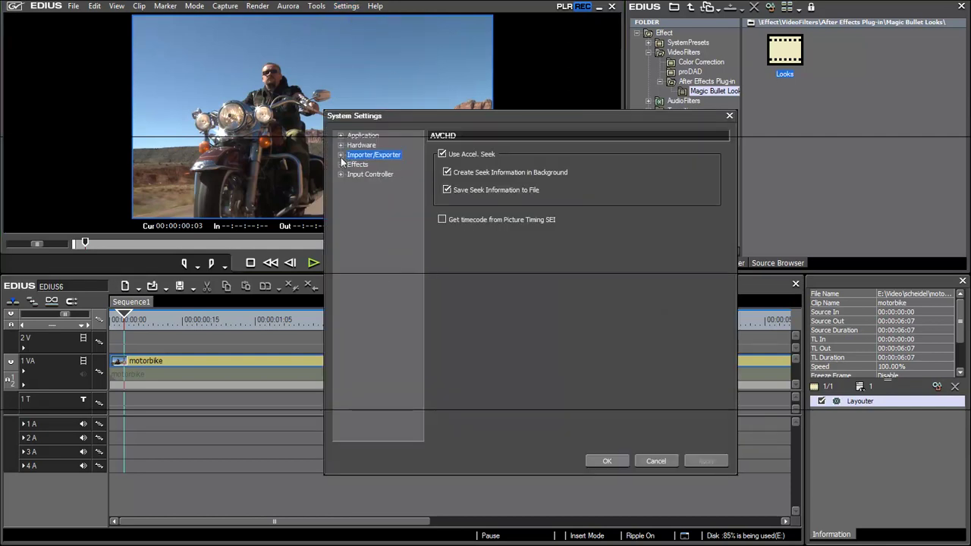
pyautogui.click(341, 165)
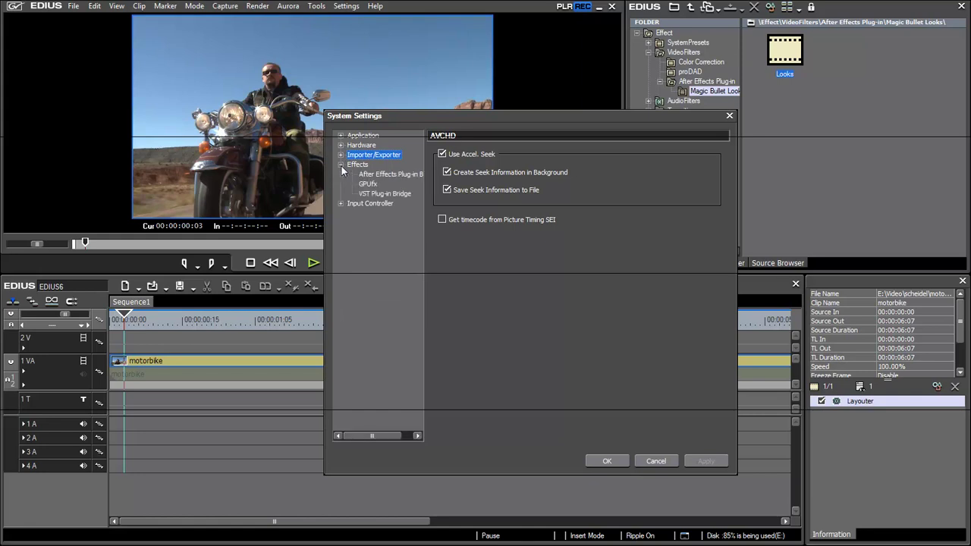
pyautogui.click(383, 176)
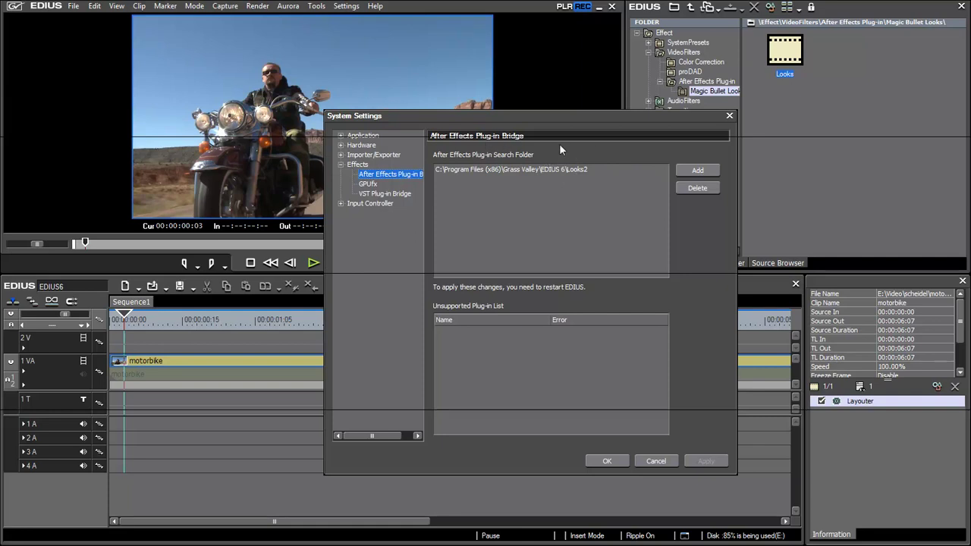
pyautogui.click(697, 171)
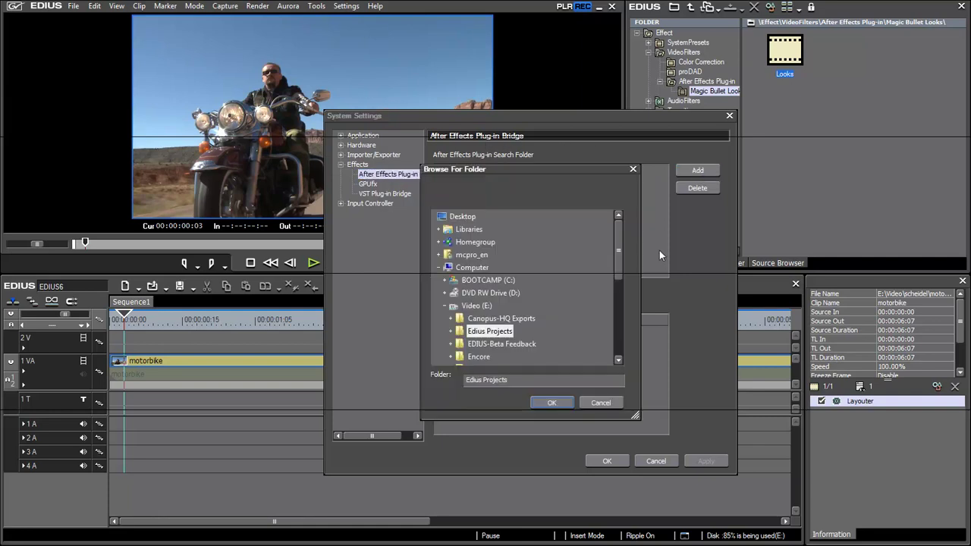
pyautogui.click(600, 405)
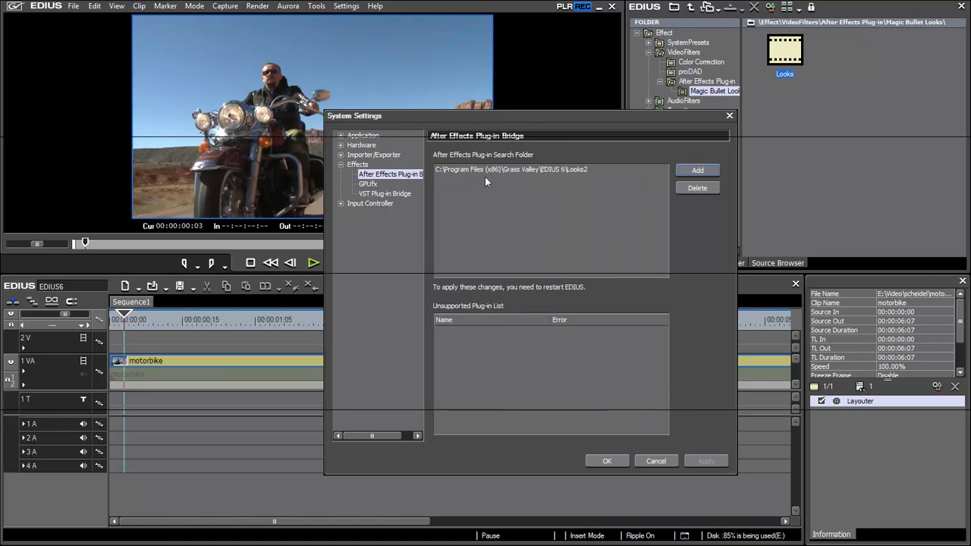
pyautogui.click(656, 461)
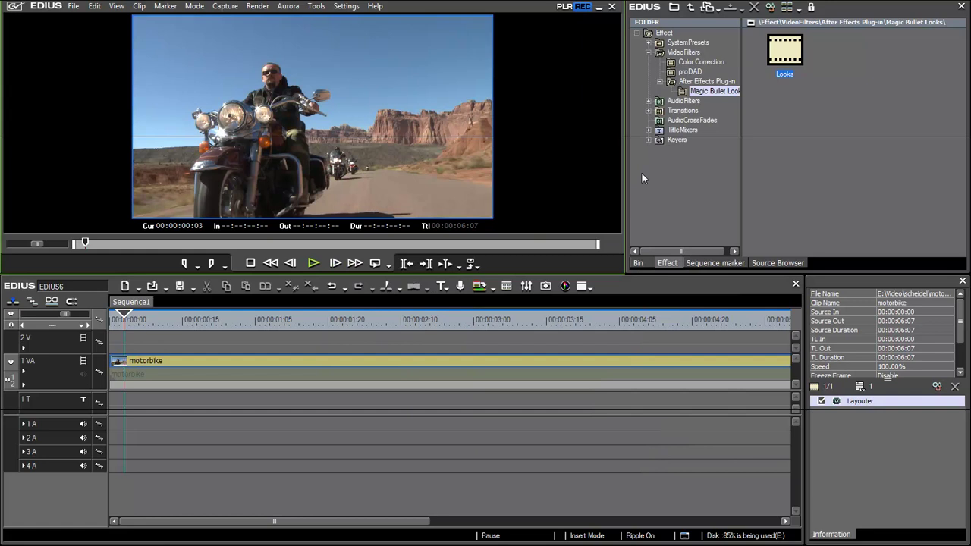
# - Apply the Looks effect from After Effects Plug-in > Magic Bullet Looks to the motorbike clip
pyautogui.click(694, 81)
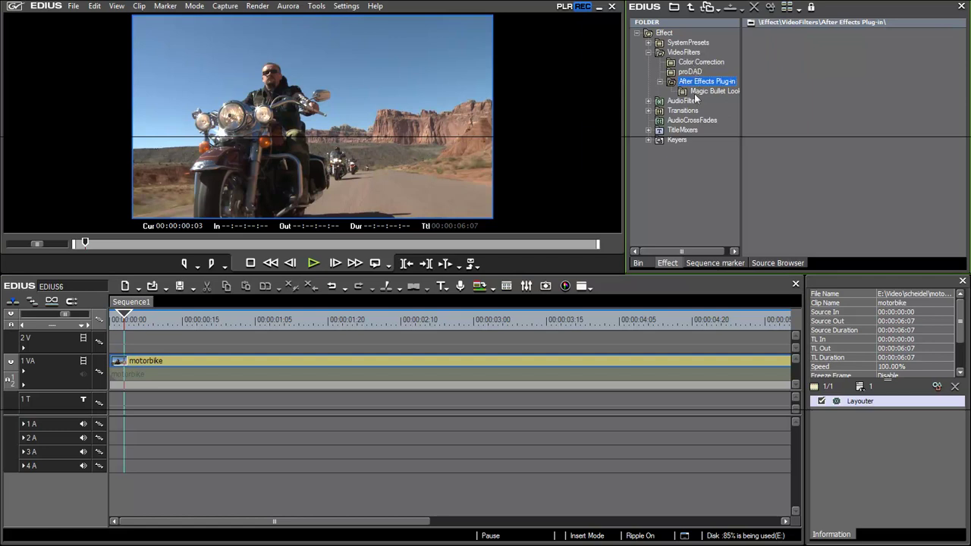
pyautogui.click(699, 93)
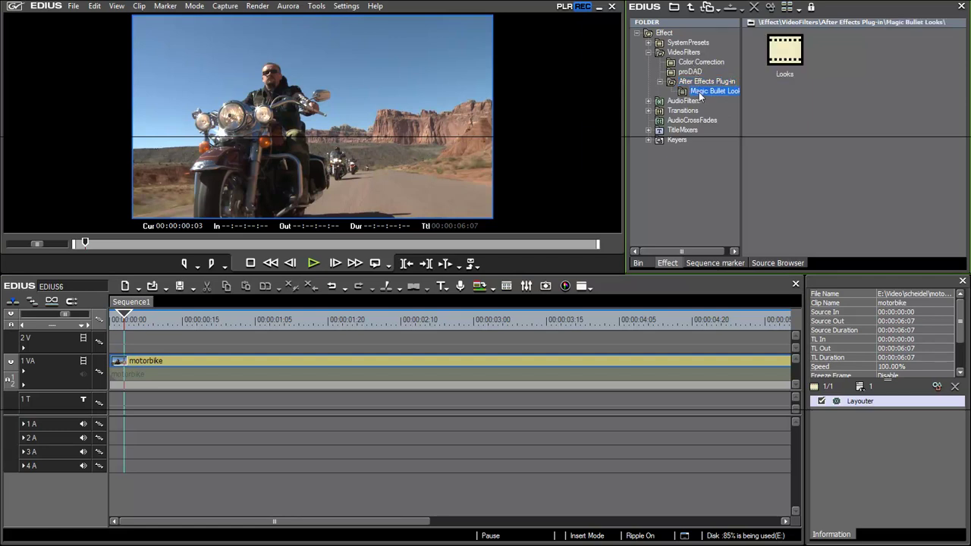
pyautogui.moveTo(740, 113); pyautogui.dragTo(756, 106)
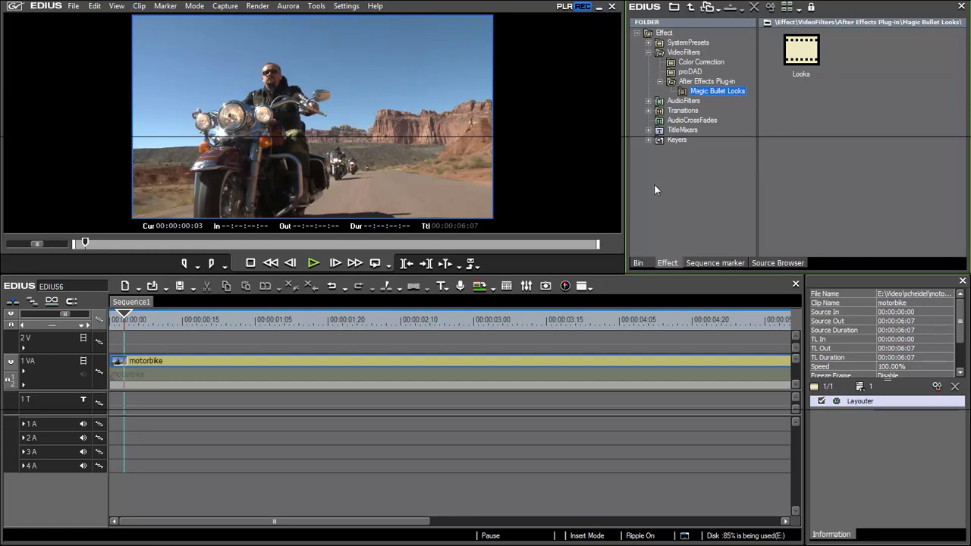
pyautogui.moveTo(805, 52); pyautogui.dragTo(187, 361)
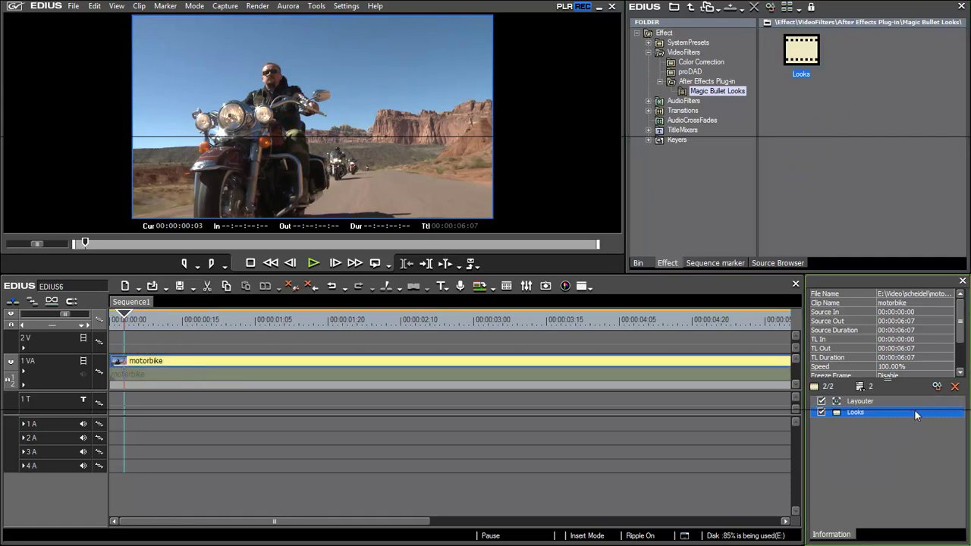
# - Open the Looks filter's settings dialog and move it lower on screen
pyautogui.click(937, 386)
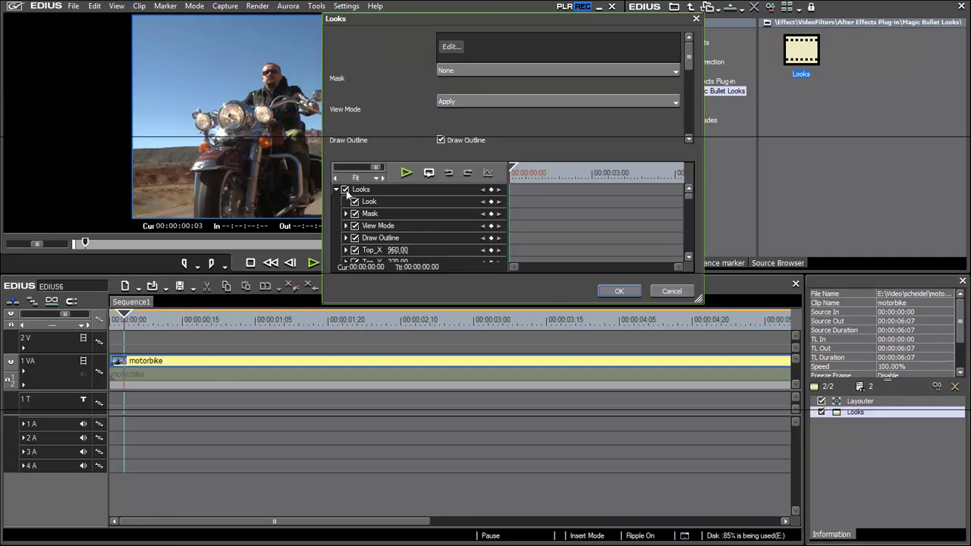
pyautogui.click(345, 190)
pyautogui.click(375, 168)
pyautogui.moveTo(332, 38); pyautogui.dragTo(332, 72)
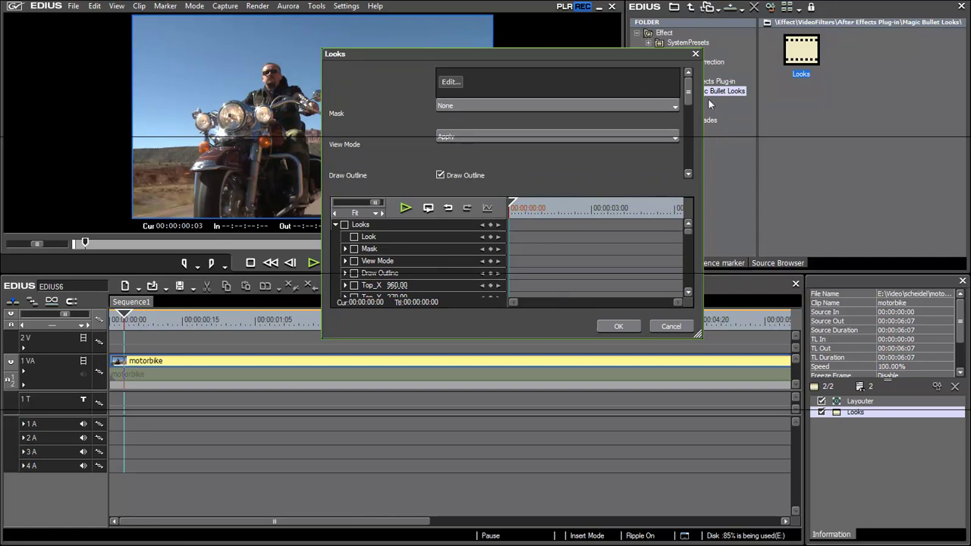
pyautogui.moveTo(690, 97)
pyautogui.mouseDown()
pyautogui.moveTo(694, 177)
pyautogui.moveTo(695, 85)
pyautogui.mouseUp()
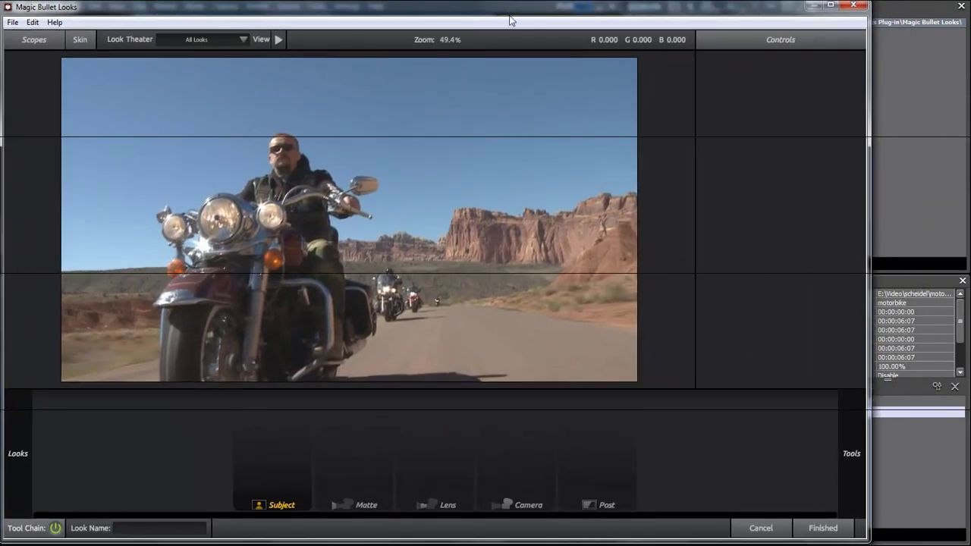
# - Widen the Looks window and preview the Basic looks: Cool Max, Grunge, Warm Max and Warm
pyautogui.moveTo(865, 145)
pyautogui.moveTo(867, 152); pyautogui.dragTo(961, 155)
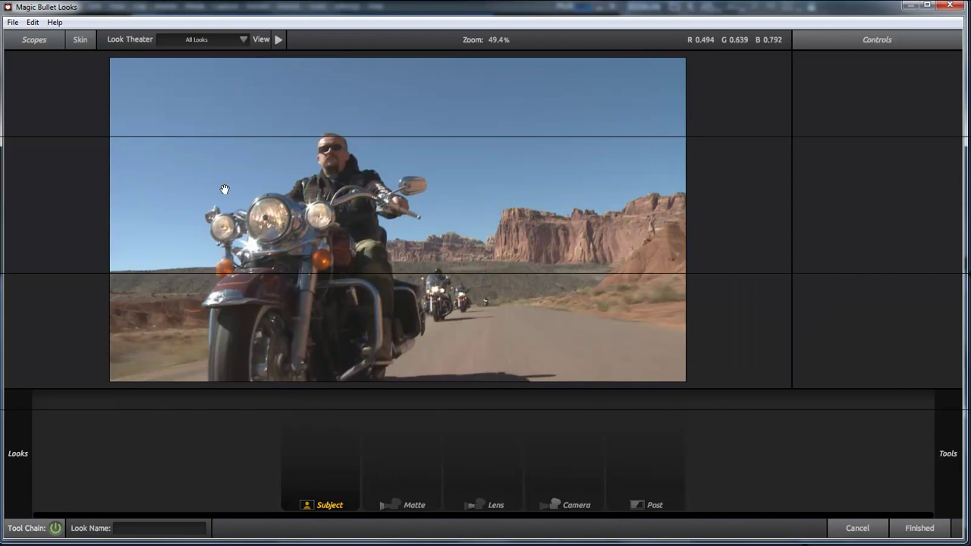
pyautogui.moveTo(4, 149)
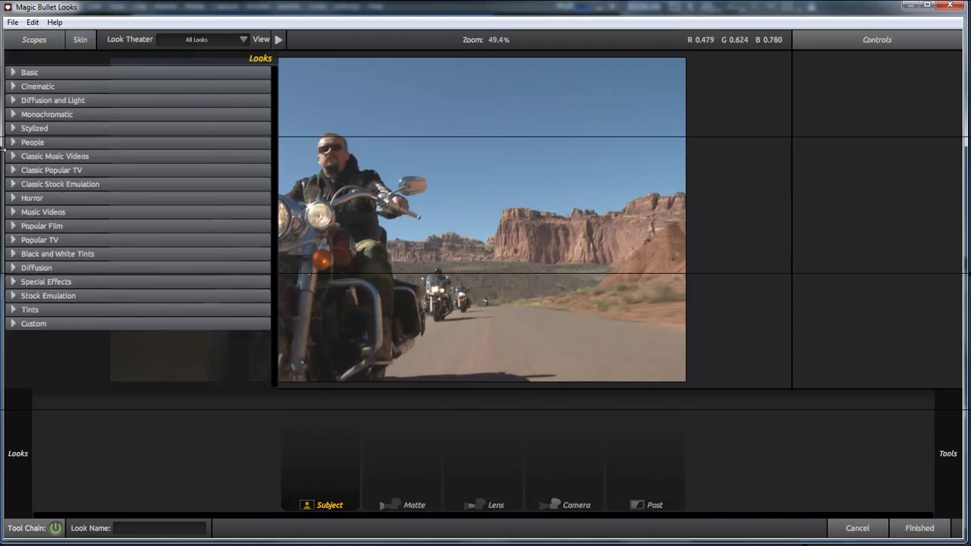
pyautogui.click(13, 73)
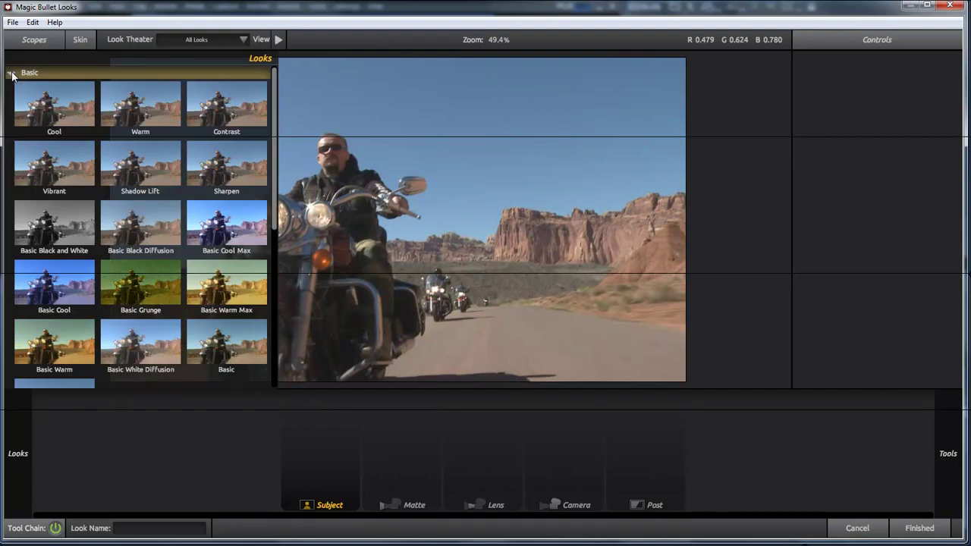
pyautogui.click(228, 226)
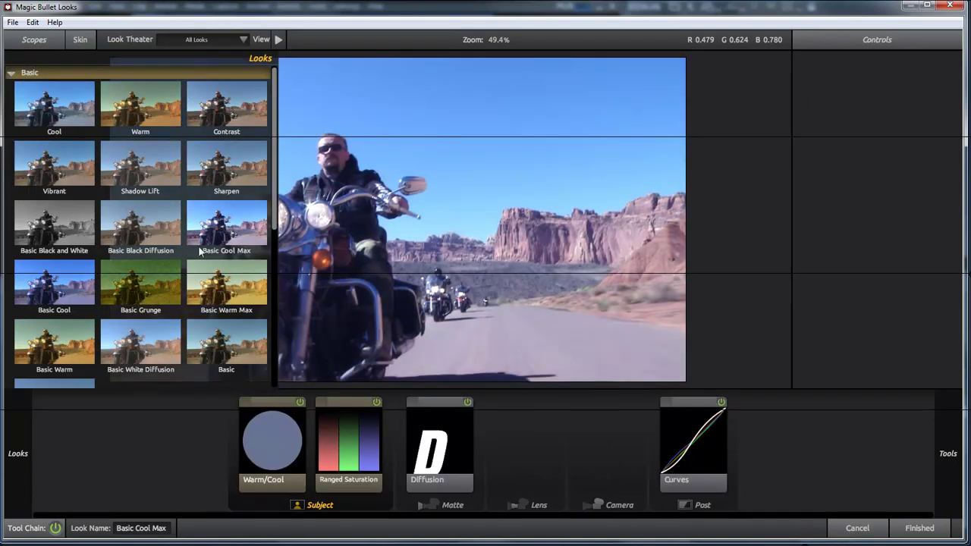
pyautogui.click(143, 282)
pyautogui.click(228, 285)
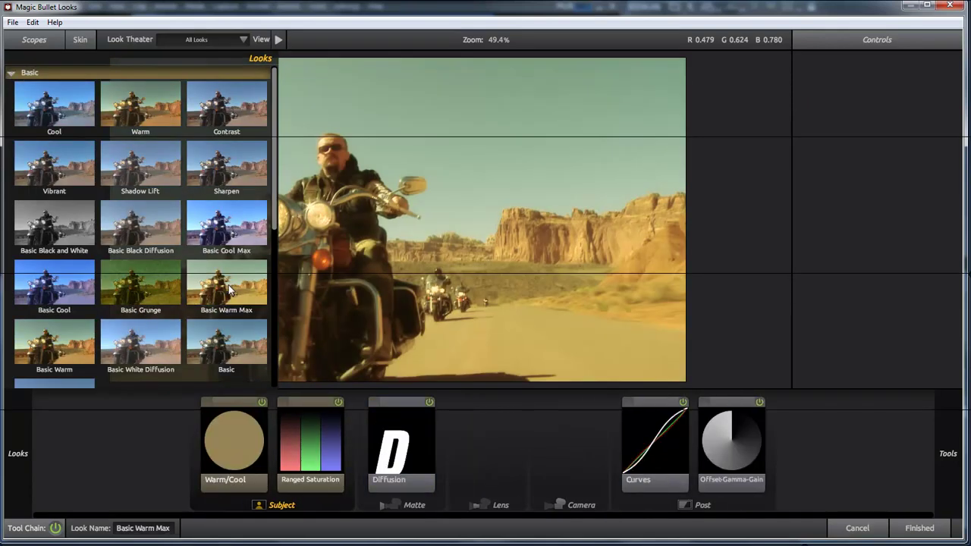
pyautogui.click(51, 341)
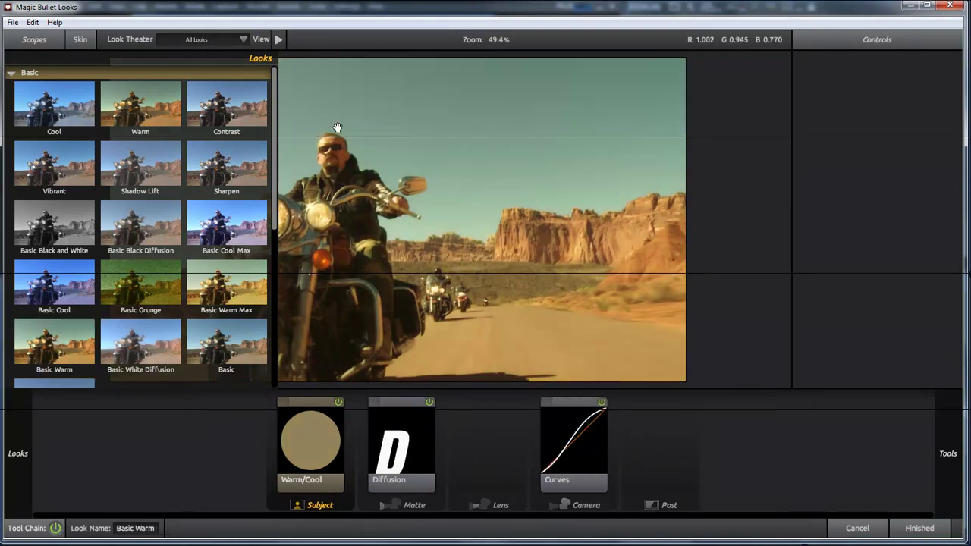
# - Compare the Cinematic looks Blockbuster, Mexicali and Miami, settling on Blockbuster
pyautogui.moveTo(3, 131)
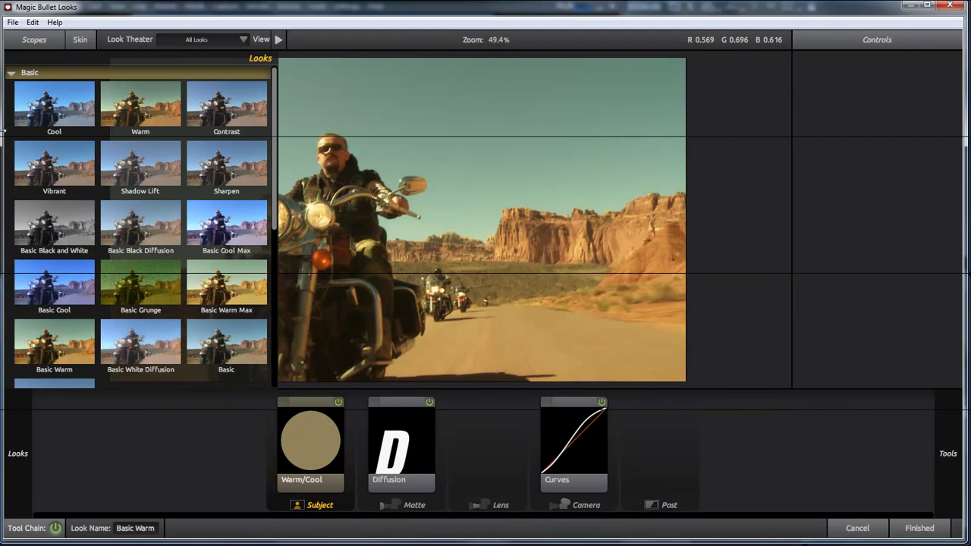
pyautogui.click(11, 72)
pyautogui.click(12, 88)
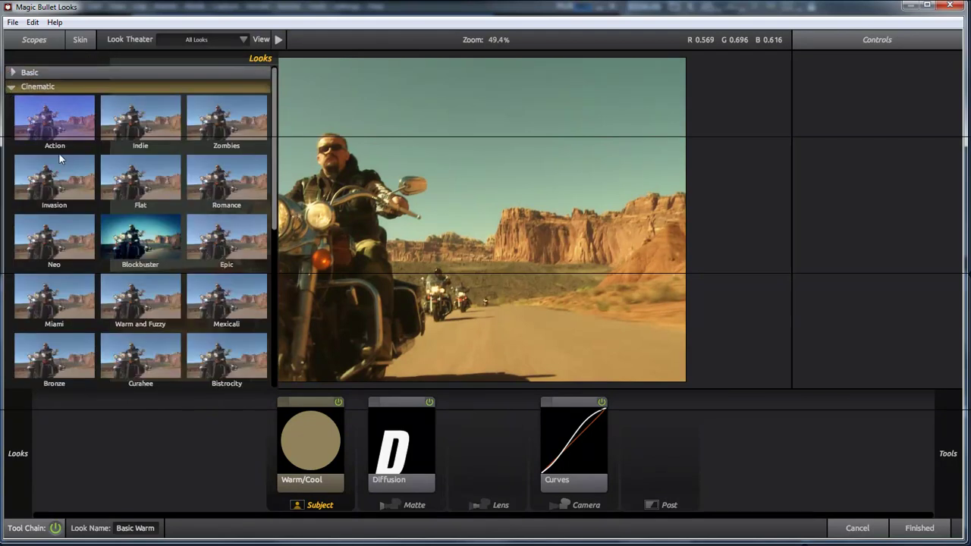
pyautogui.click(140, 237)
pyautogui.click(224, 309)
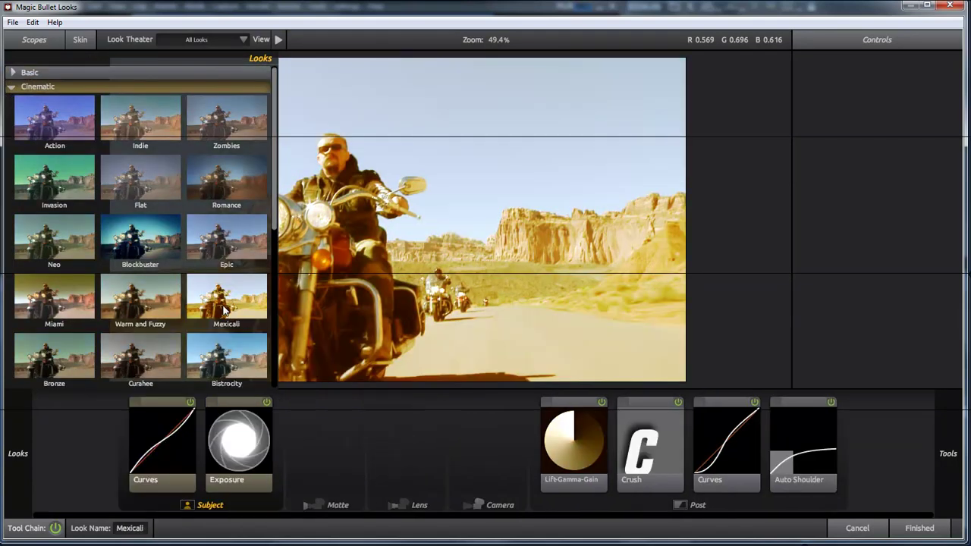
pyautogui.click(146, 251)
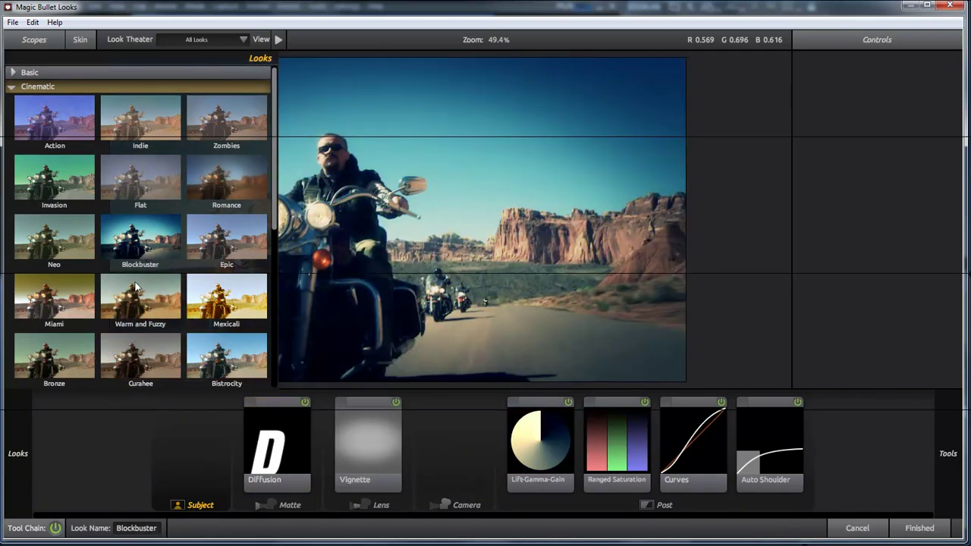
pyautogui.click(50, 307)
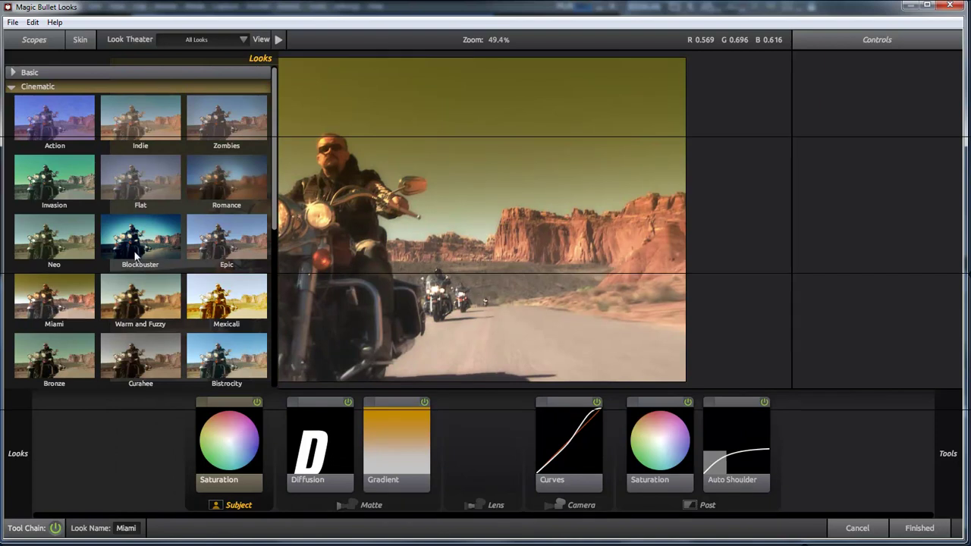
pyautogui.click(137, 258)
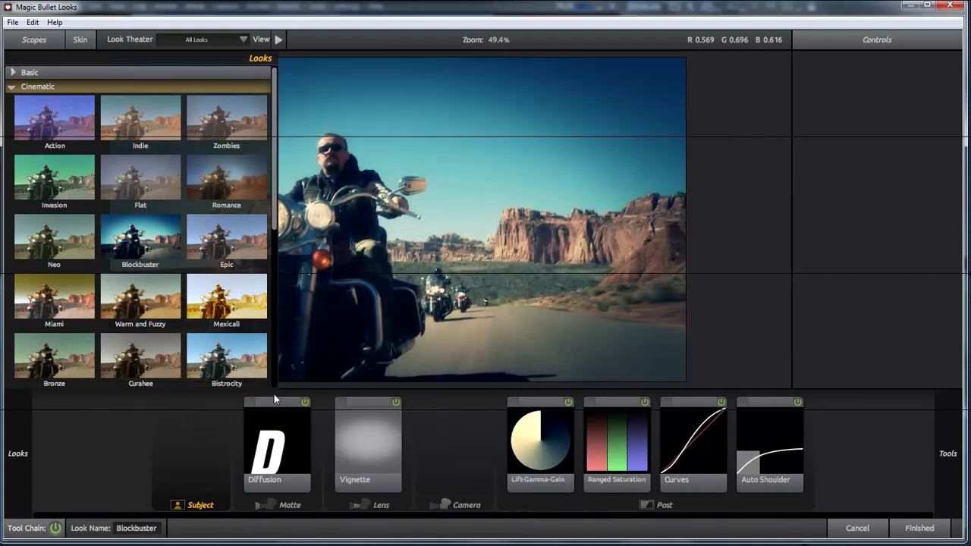
# - Toggle Diffusion and Vignette off and on, and re-enable Lift-Gamma-Gain
pyautogui.click(282, 444)
pyautogui.click(306, 403)
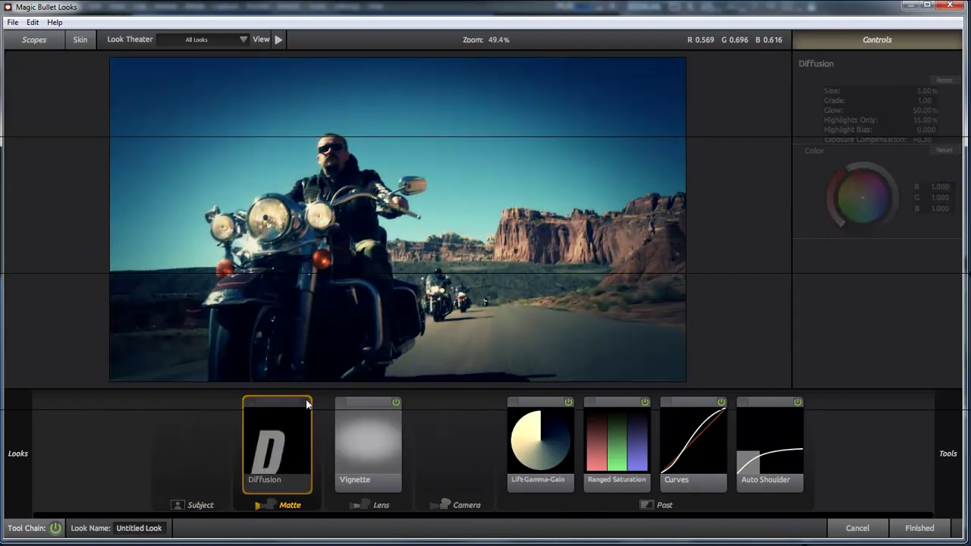
pyautogui.click(306, 403)
pyautogui.click(396, 402)
pyautogui.click(399, 403)
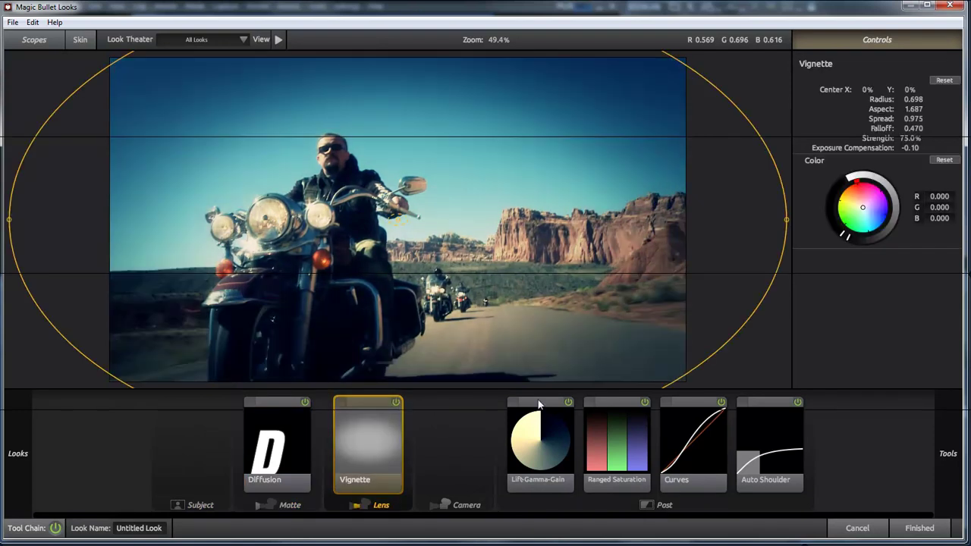
pyautogui.click(568, 406)
pyautogui.click(567, 404)
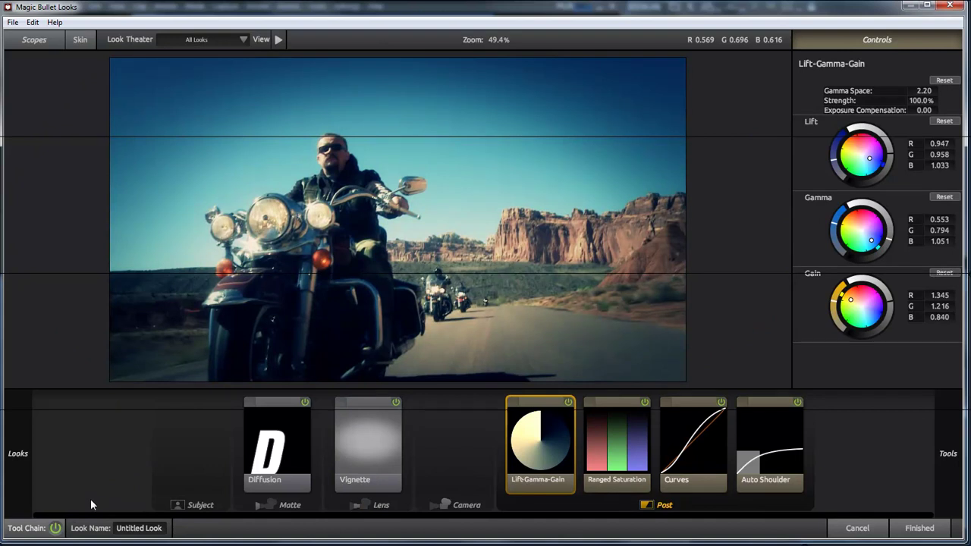
# - Compare the whole look against the original, then finish the look
pyautogui.click(56, 529)
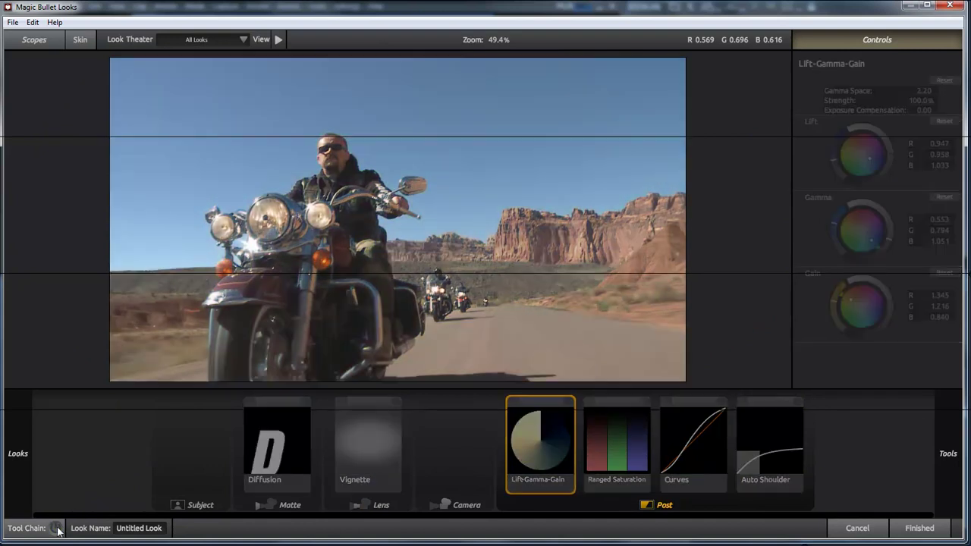
pyautogui.click(56, 528)
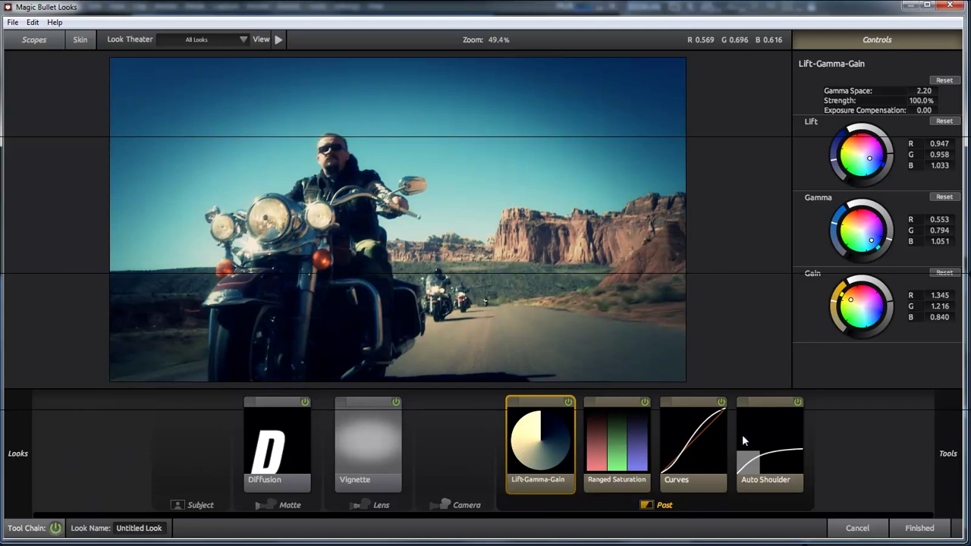
pyautogui.click(914, 528)
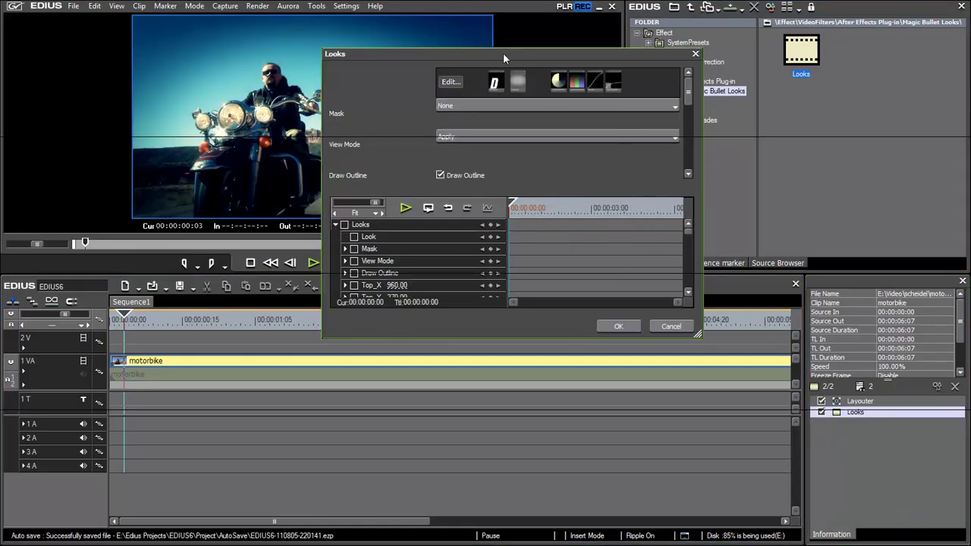
# - Confirm the Looks settings and scrub through the motorbike clip to review the teal grade
pyautogui.click(617, 327)
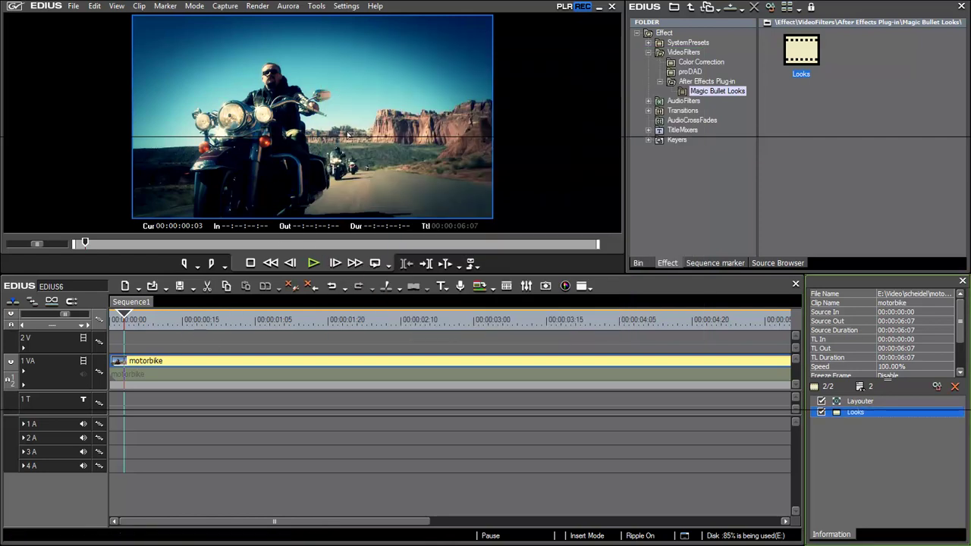
pyautogui.moveTo(249, 323); pyautogui.dragTo(206, 334)
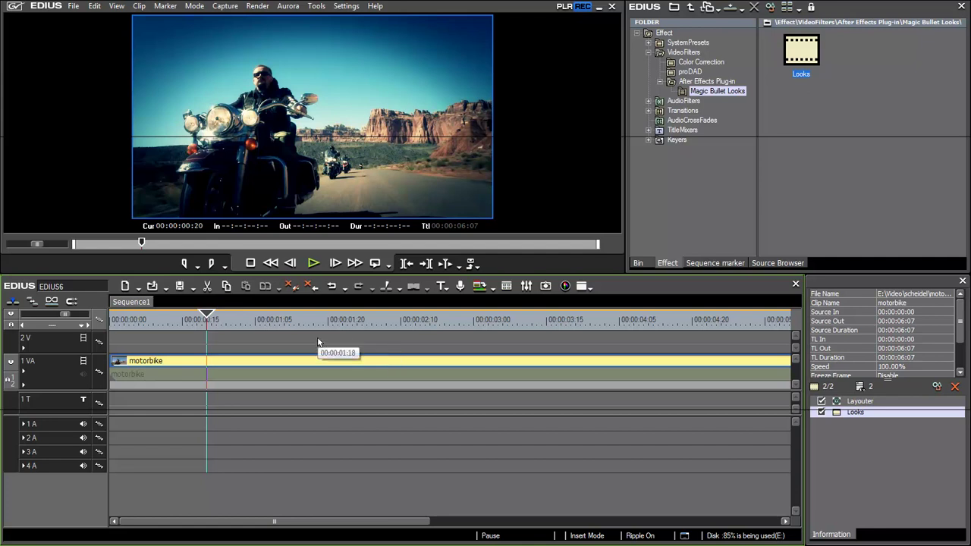
pyautogui.click(353, 319)
pyautogui.click(632, 319)
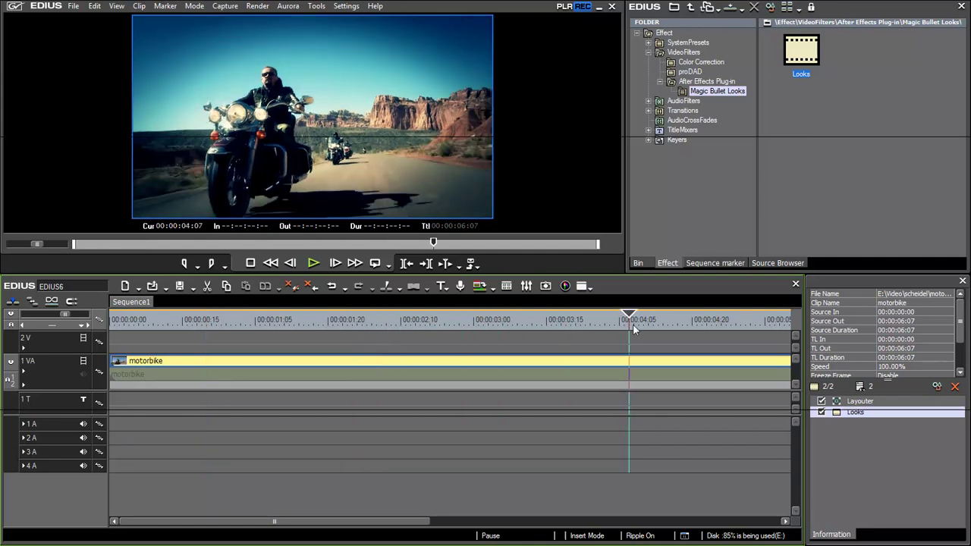
pyautogui.moveTo(616, 328); pyautogui.dragTo(338, 322)
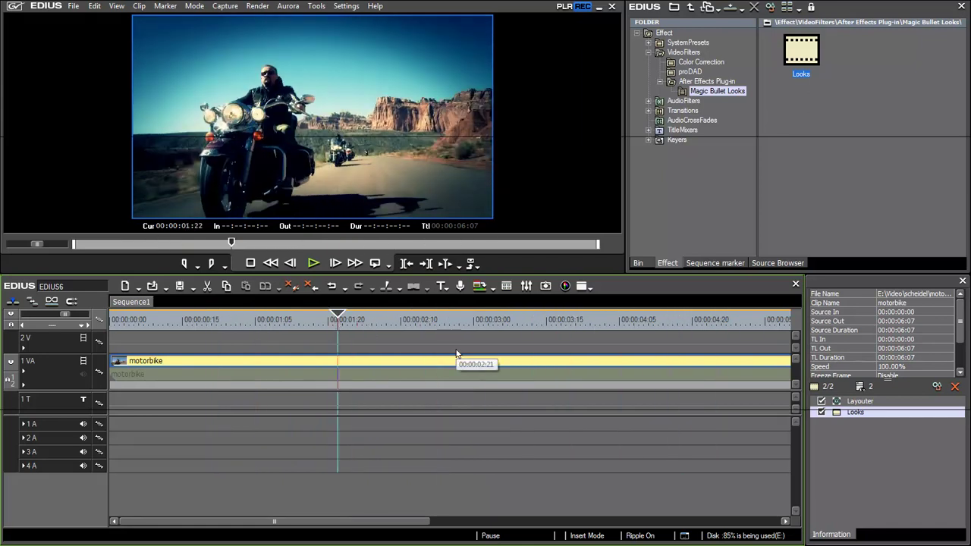